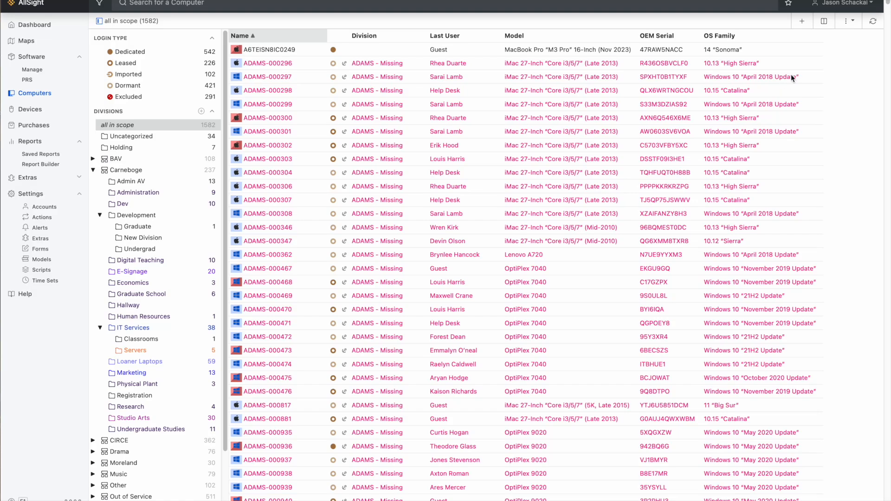
# Add the Base Audit and Last Address columns to the computer list, placing them between Last User and Model.
pyautogui.click(826, 21)
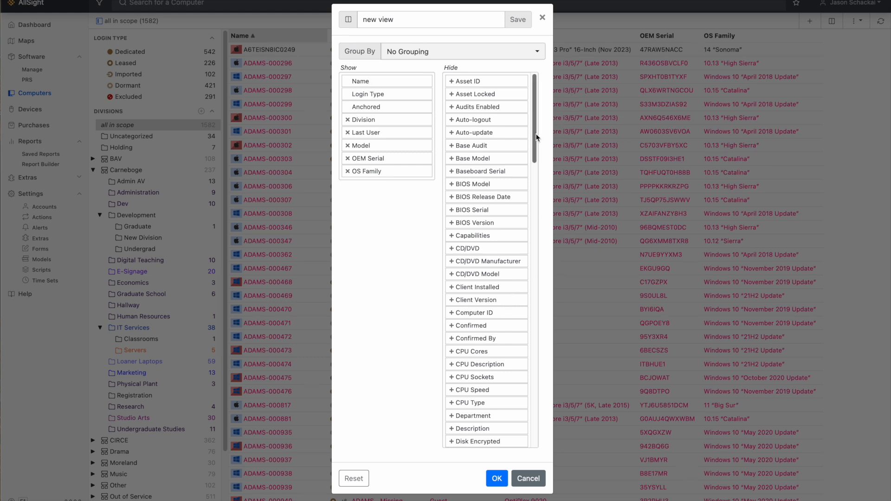
pyautogui.moveTo(478, 147); pyautogui.dragTo(397, 150)
pyautogui.moveTo(530, 147); pyautogui.dragTo(529, 286)
pyautogui.moveTo(493, 168); pyautogui.dragTo(396, 148)
pyautogui.click(494, 479)
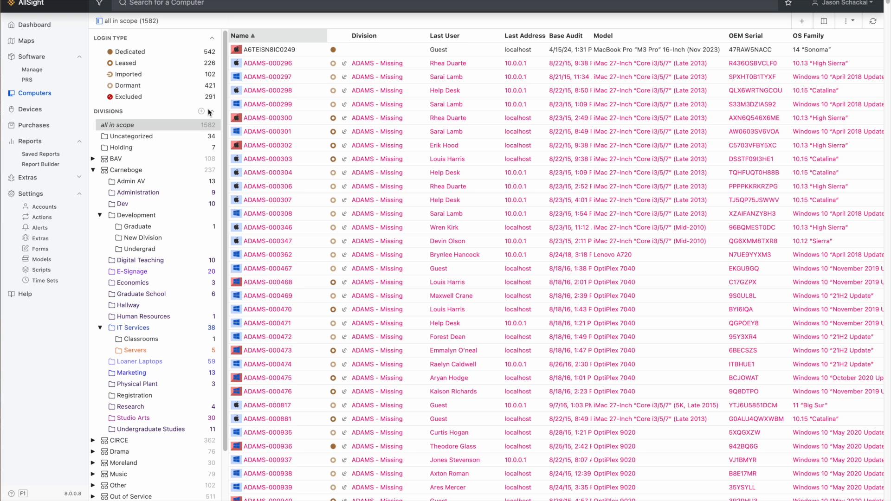
pyautogui.scroll(-5, 192, 116)
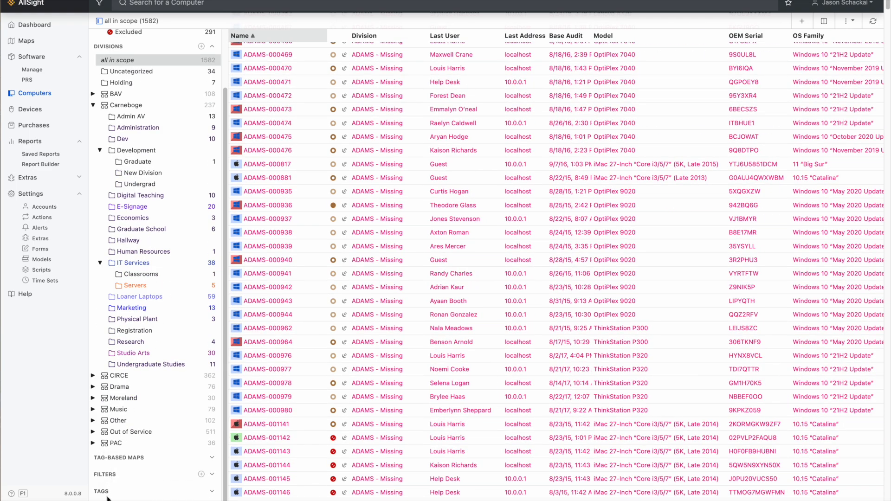
pyautogui.scroll(5, 180, 360)
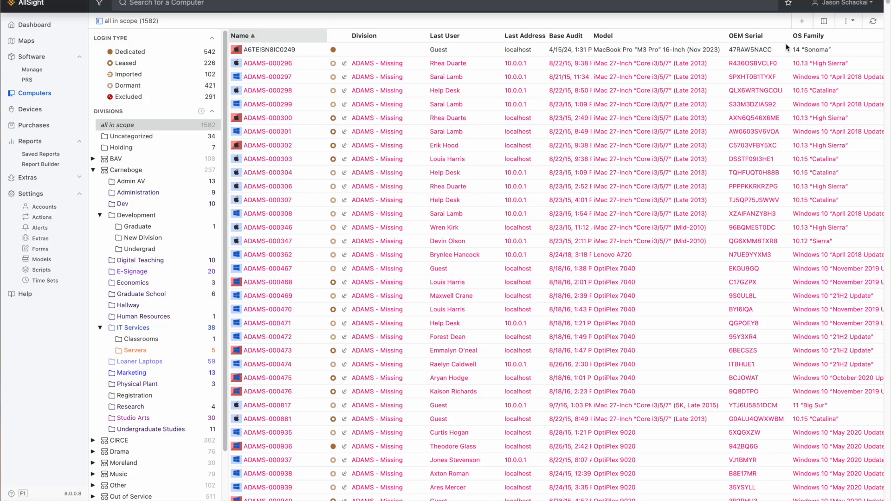
# Group the computer list by Manufacturer.
pyautogui.click(825, 22)
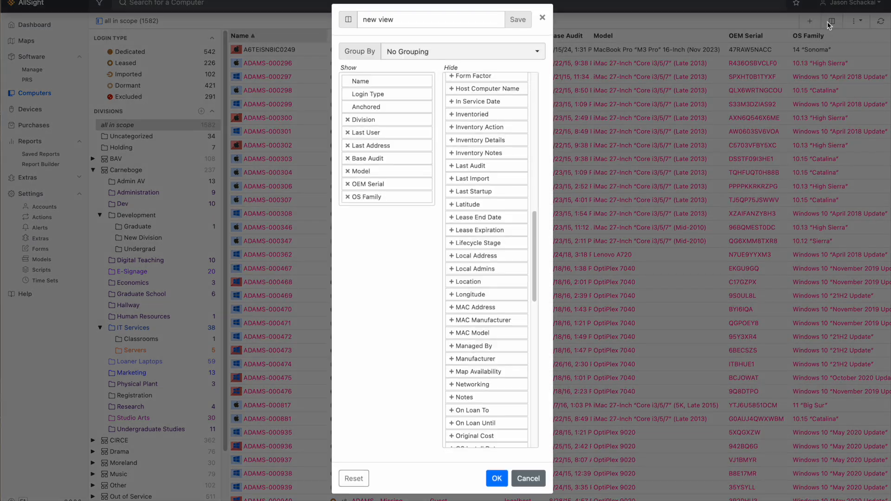
pyautogui.click(467, 46)
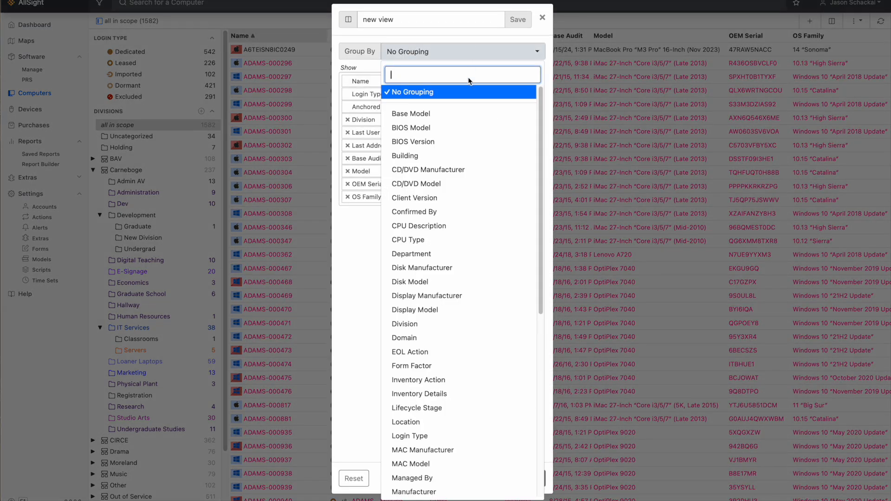
pyautogui.write('msa')
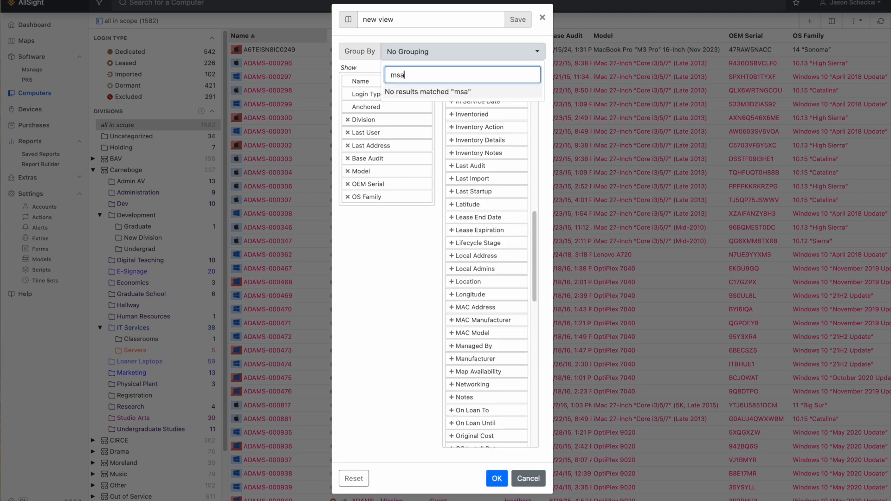
pyautogui.press('BackSpace')
pyautogui.press('BackSpace')
pyautogui.write('a')
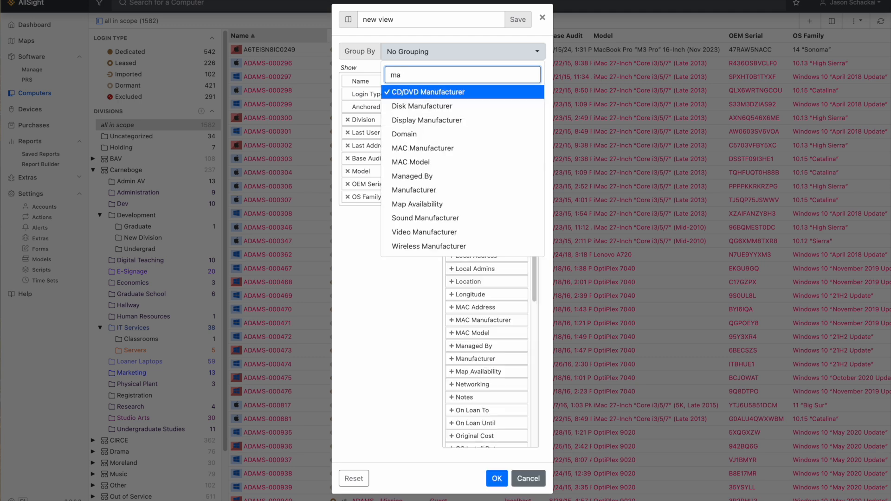
pyautogui.write('n')
pyautogui.click(420, 161)
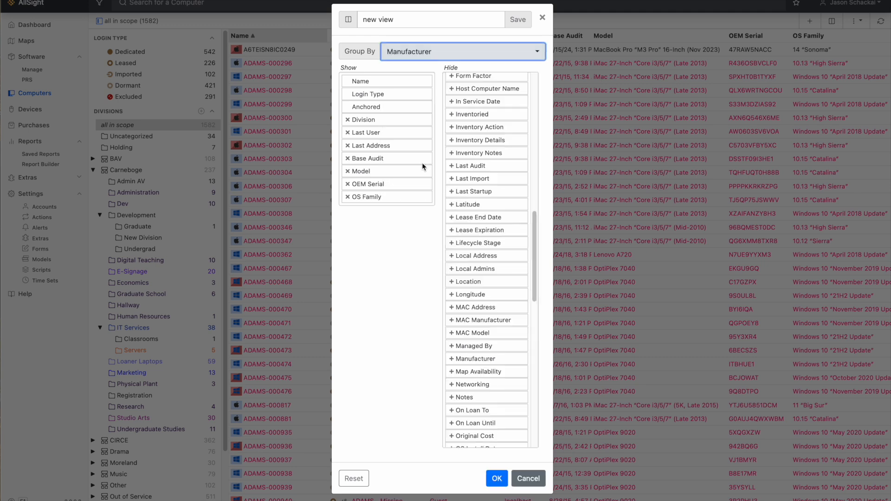
pyautogui.click(496, 479)
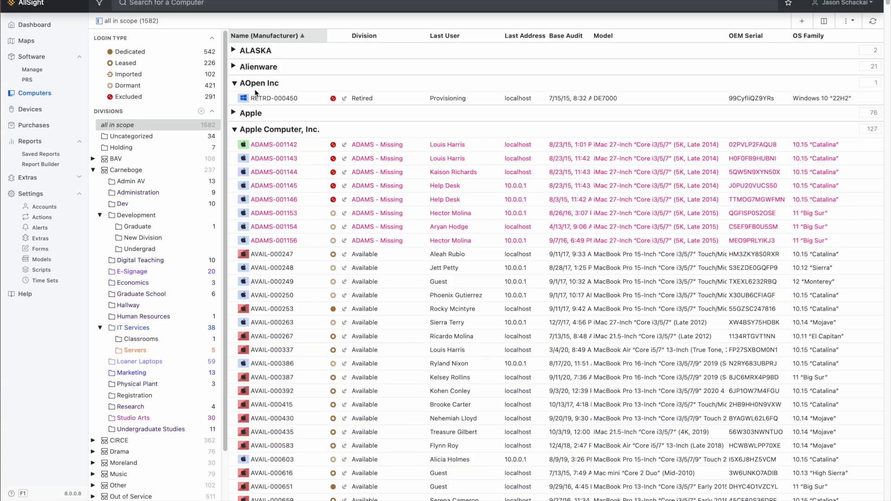
# Collapse the AOpen Inc group and select all computers in the Apple Inc group.
pyautogui.click(233, 84)
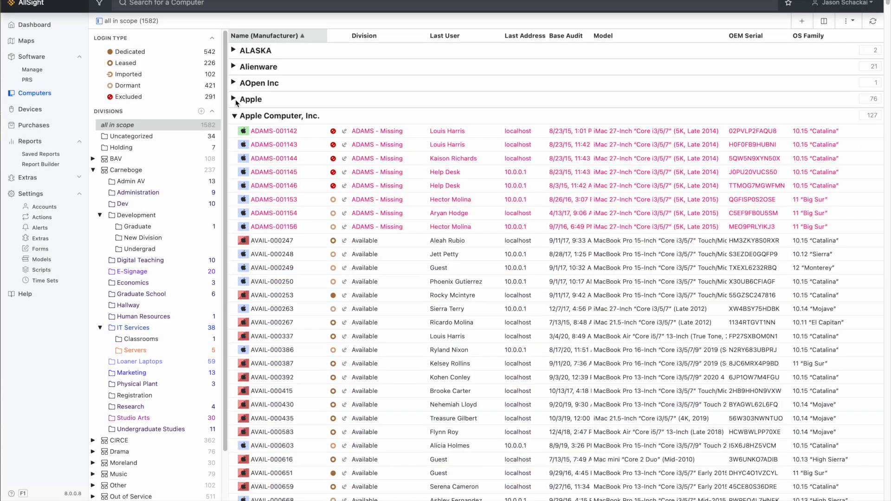
pyautogui.scroll(-20, 320, 180)
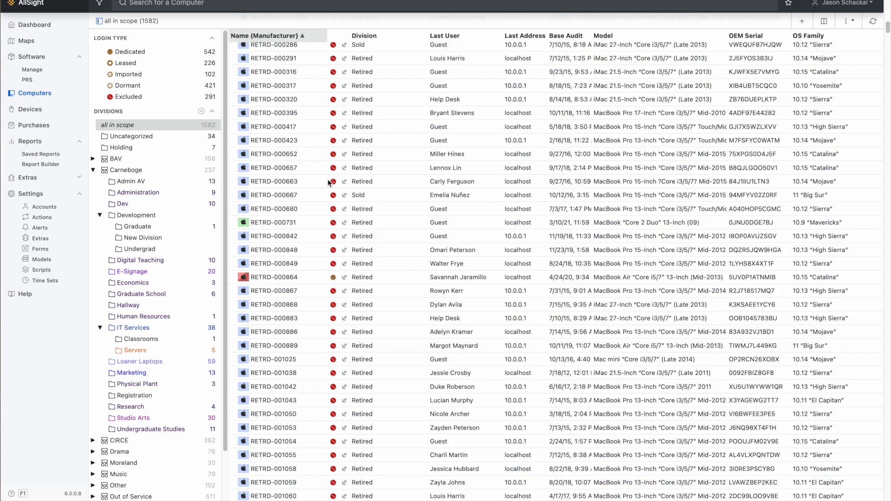
pyautogui.scroll(-3, 366, 280)
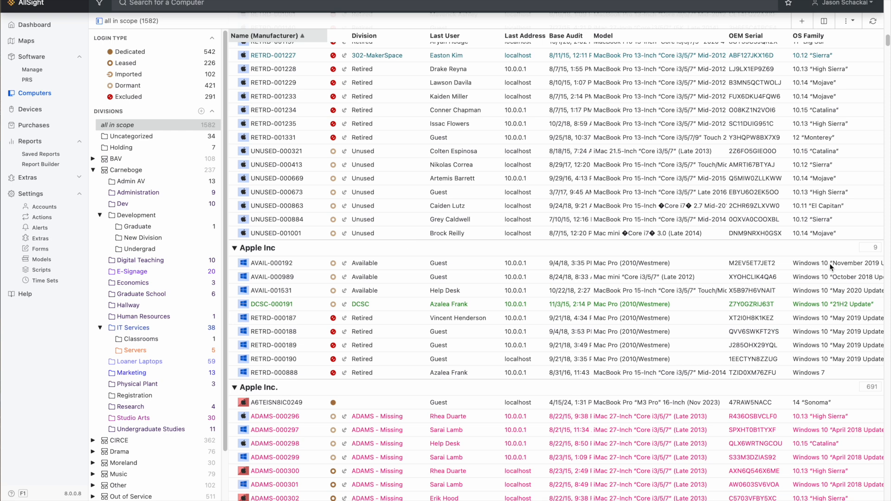
pyautogui.click(876, 249)
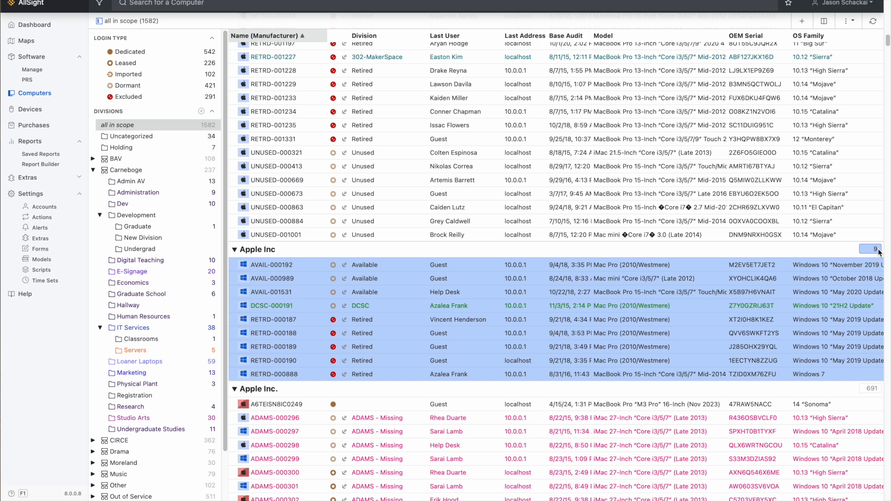
# Expand the Apple manufacturer group and select all of its computers.
pyautogui.scroll(-1, 878, 253)
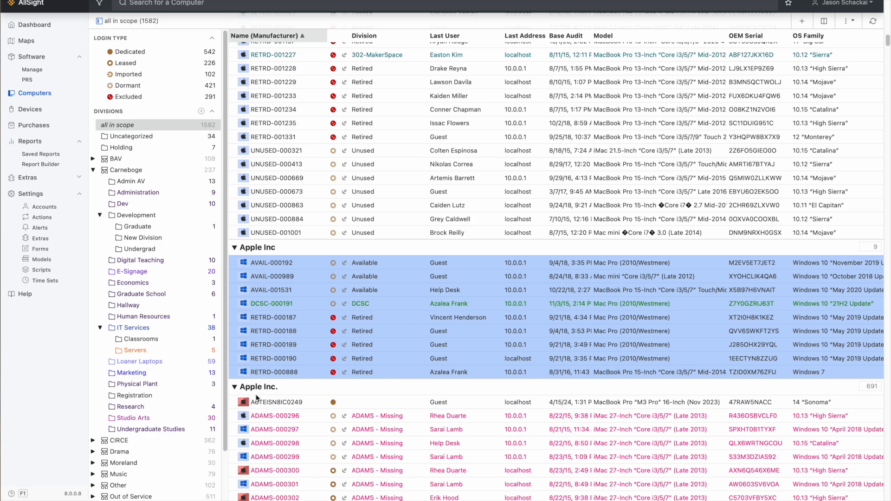
pyautogui.scroll(-15, 267, 244)
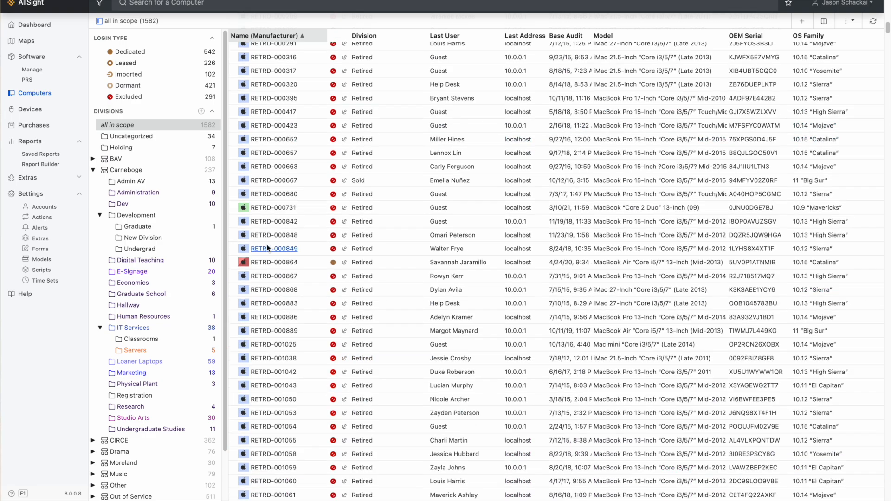
pyautogui.scroll(15, 266, 244)
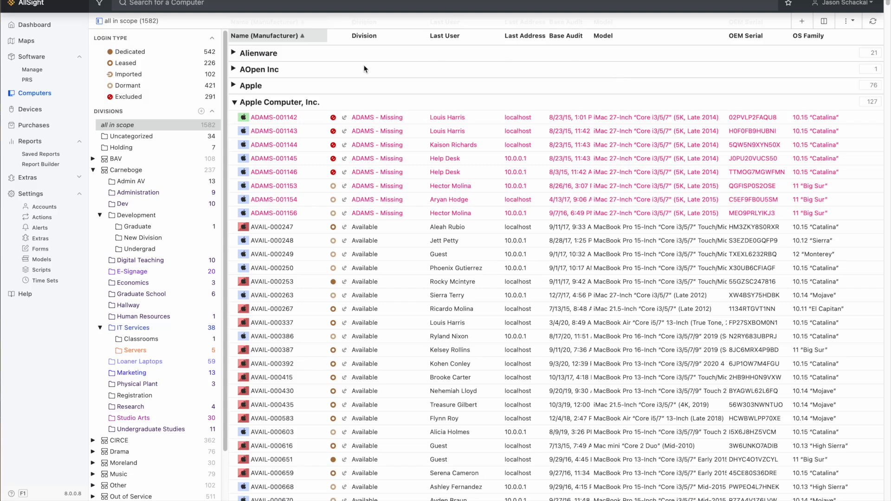
pyautogui.click(234, 86)
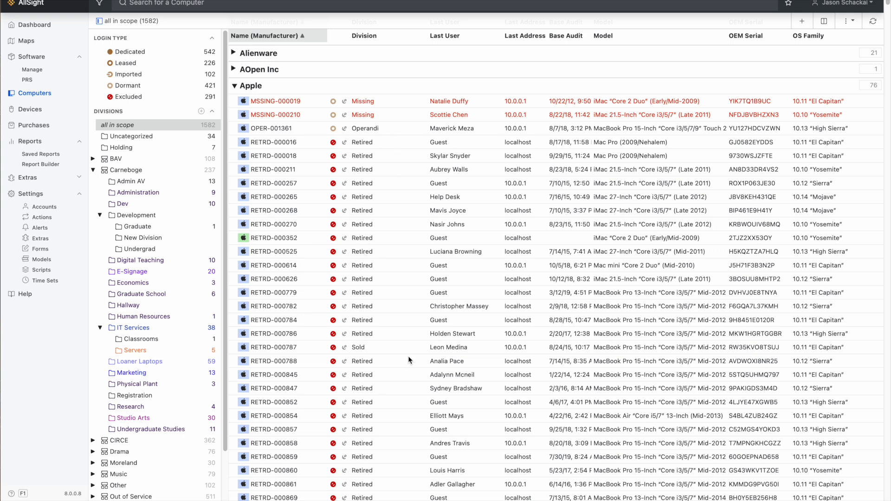
pyautogui.click(377, 144)
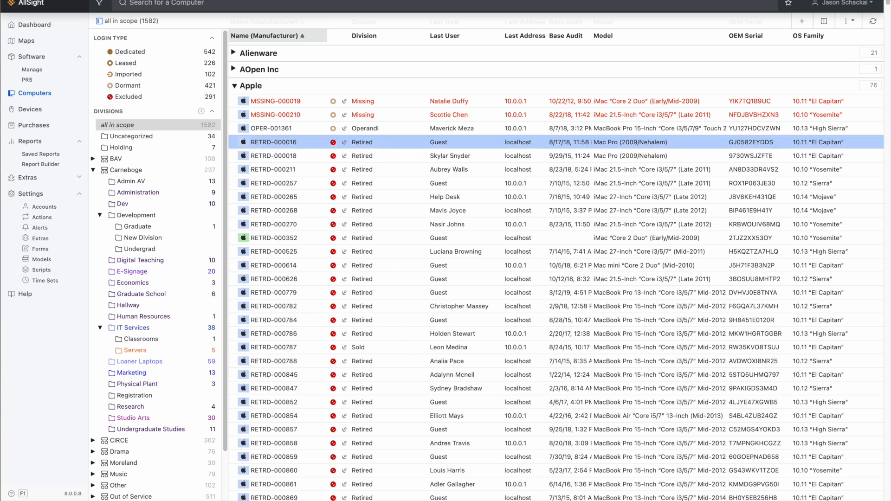
pyautogui.click(873, 85)
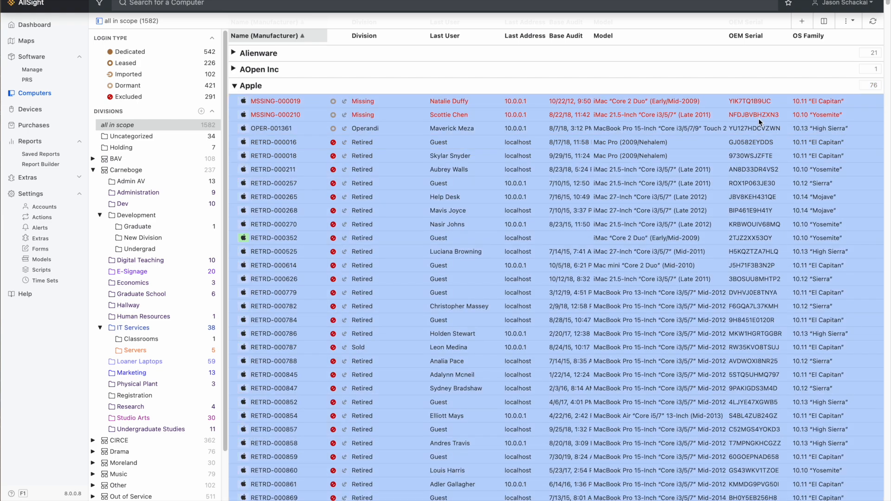
# Remove the Department and Division fields from the bulk field change for the selected computers and close it without applying.
pyautogui.rightClick(622, 135)
pyautogui.click(650, 154)
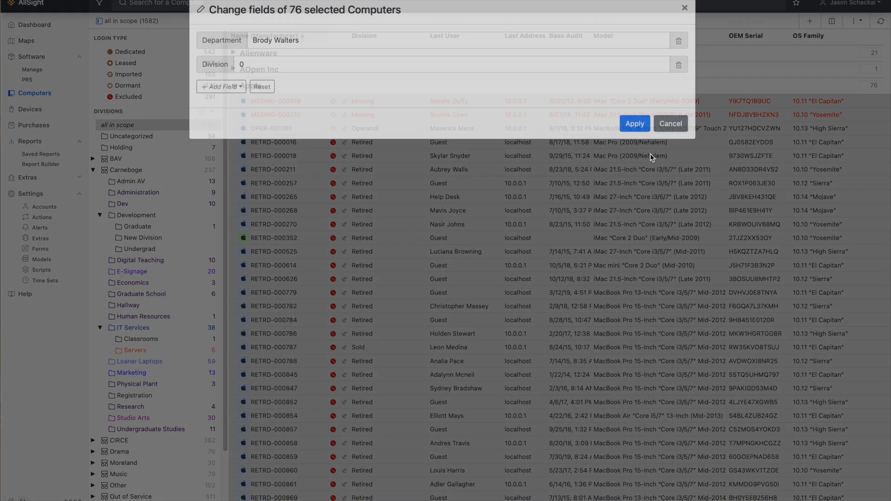
pyautogui.click(681, 51)
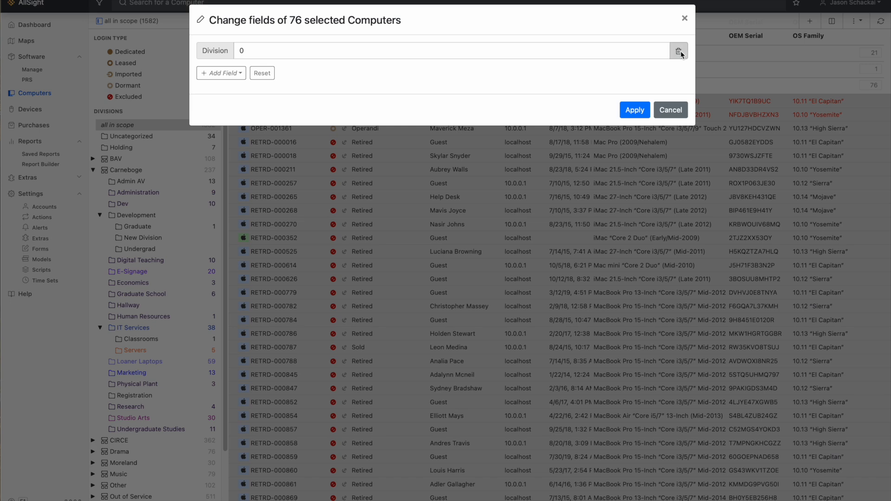
pyautogui.click(680, 51)
pyautogui.click(225, 54)
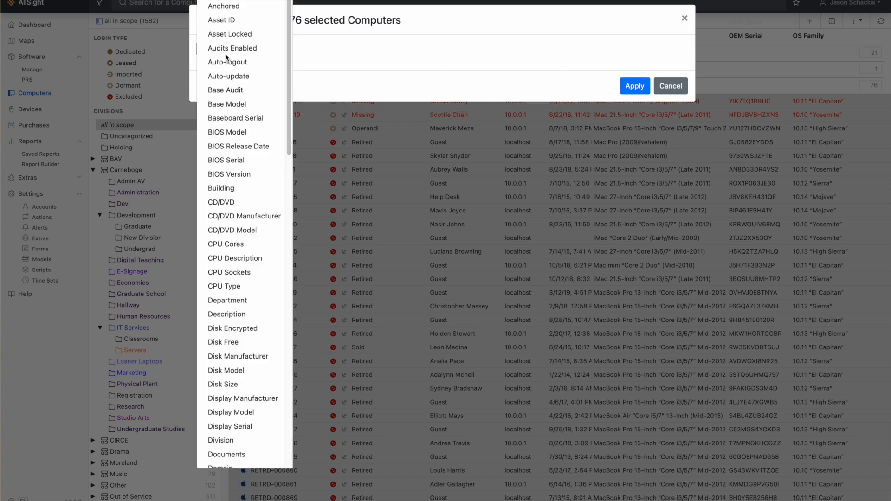
pyautogui.click(589, 76)
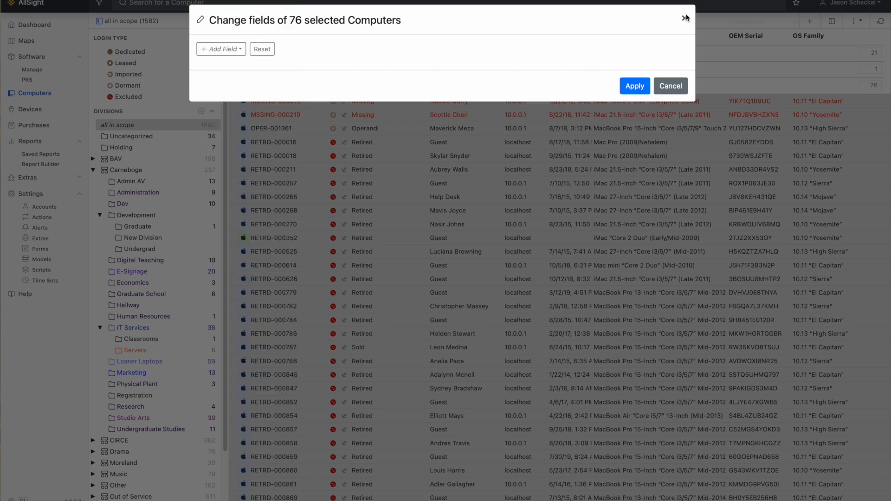
pyautogui.click(685, 19)
# Collapse the Apple manufacturer group.
pyautogui.click(235, 85)
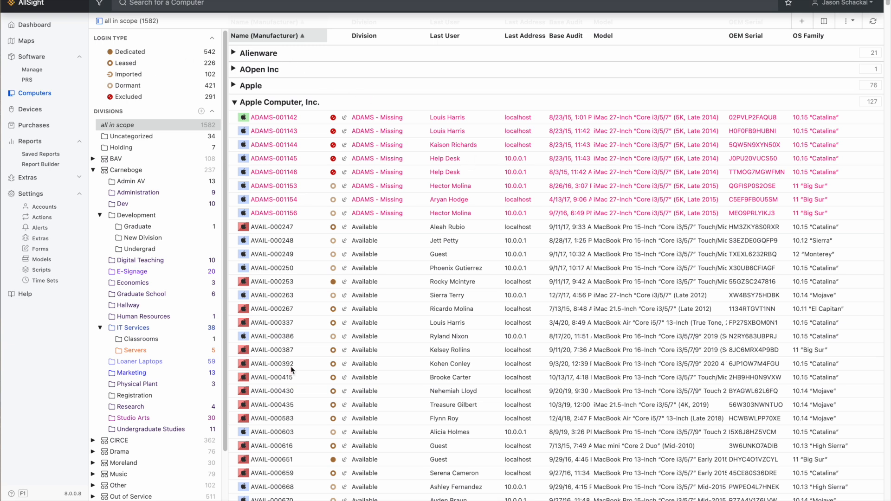
pyautogui.scroll(-2, 509, 79)
pyautogui.scroll(3, 507, 81)
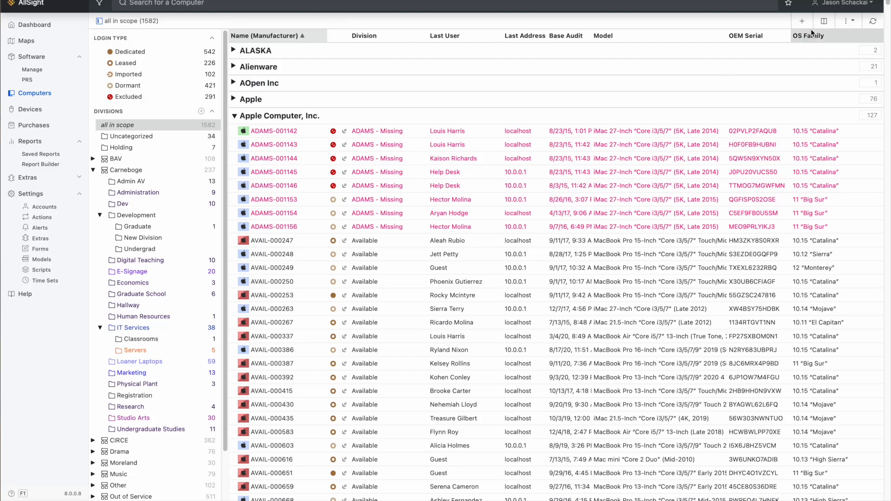
# Save the current column layout and grouping as a view named "Locate Computer".
pyautogui.click(824, 23)
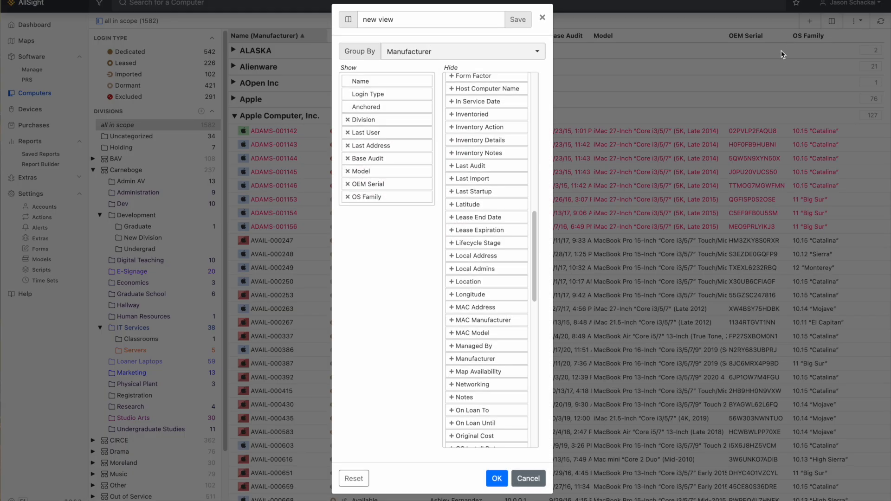
pyautogui.click(402, 19)
pyautogui.moveTo(402, 19); pyautogui.dragTo(299, 14)
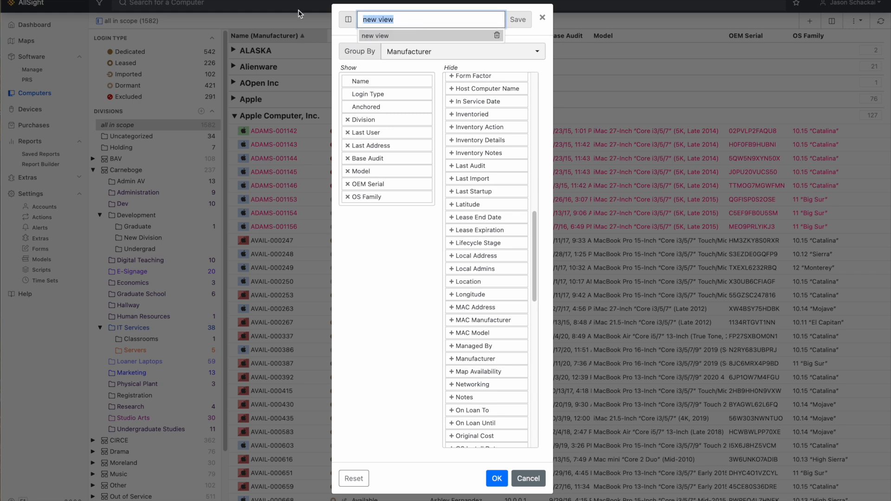
pyautogui.press('BackSpace')
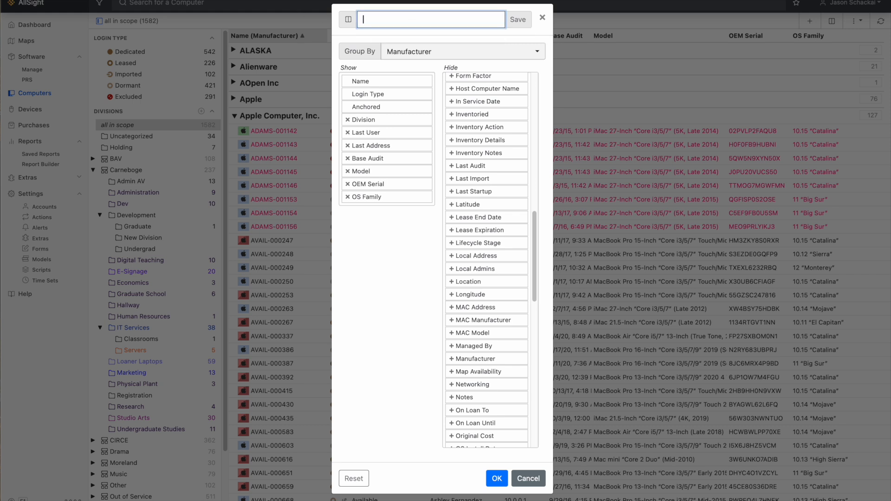
pyautogui.write('Lo')
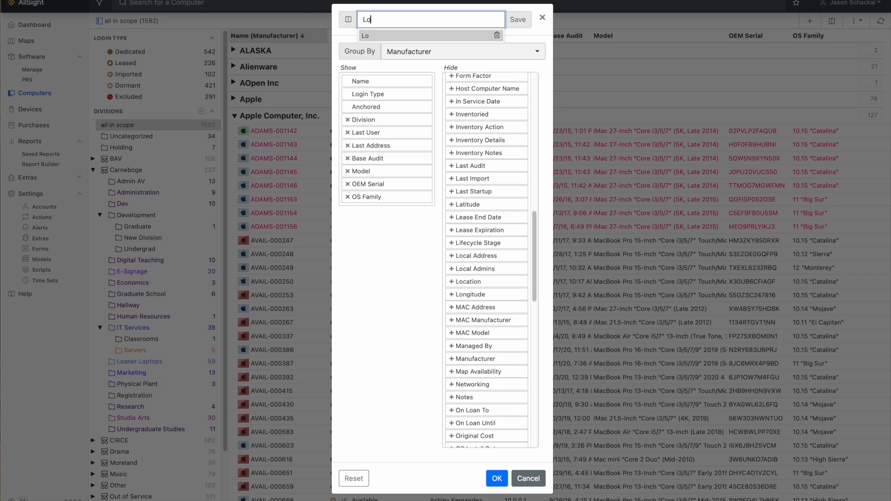
pyautogui.write('cate Computer')
pyautogui.click(518, 19)
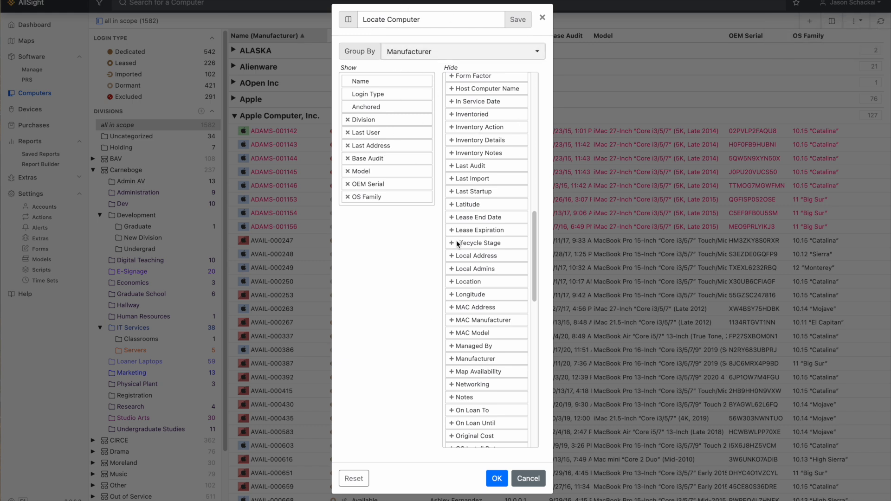
# Add the Latitude, Inventory Action, Local Address, Last Startup, Local Admins, Manufacturer and MAC Address columns to the shown fields.
pyautogui.moveTo(485, 201); pyautogui.dragTo(374, 162)
pyautogui.moveTo(482, 223); pyautogui.dragTo(395, 144)
pyautogui.moveTo(484, 133); pyautogui.dragTo(418, 173)
pyautogui.moveTo(483, 171); pyautogui.dragTo(433, 205)
pyautogui.moveTo(487, 256); pyautogui.dragTo(392, 222)
pyautogui.moveTo(478, 294); pyautogui.dragTo(390, 219)
pyautogui.moveTo(483, 115); pyautogui.dragTo(449, 111)
pyautogui.moveTo(483, 218); pyautogui.dragTo(394, 184)
# Group the computer list by Platform and apply the changed layout, with the Macintosh group expanded.
pyautogui.click(429, 57)
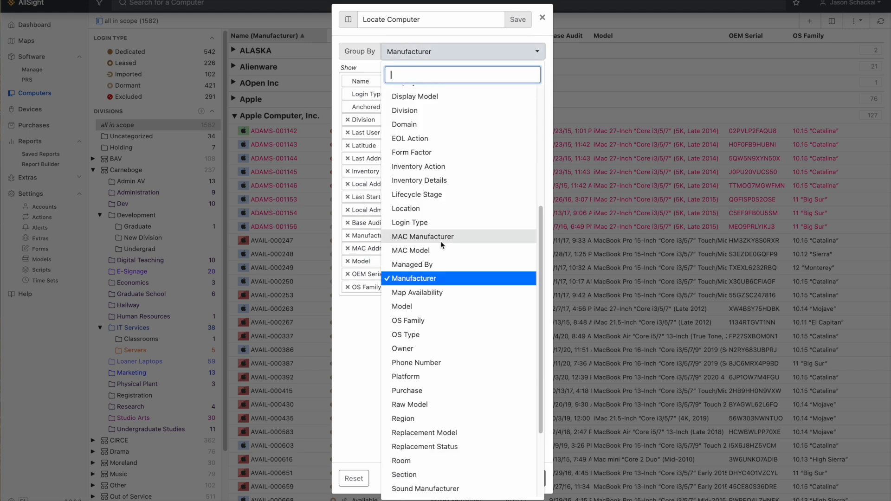
pyautogui.click(436, 379)
pyautogui.click(496, 480)
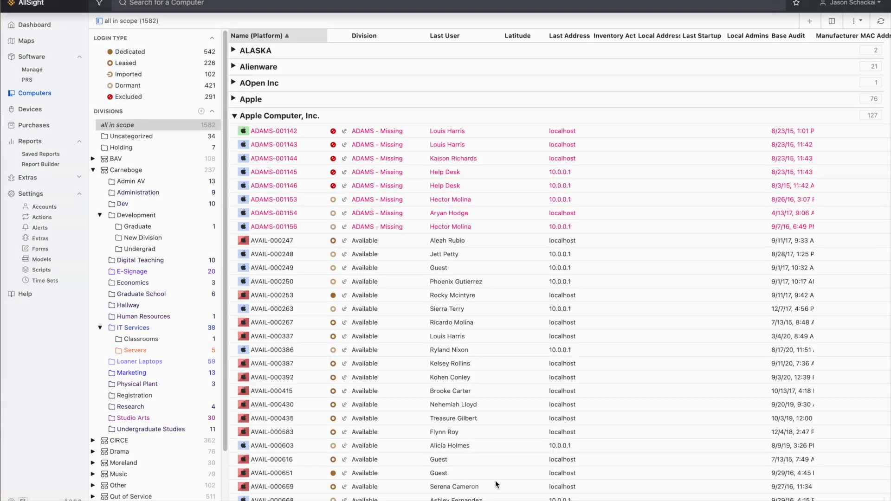
pyautogui.click(233, 51)
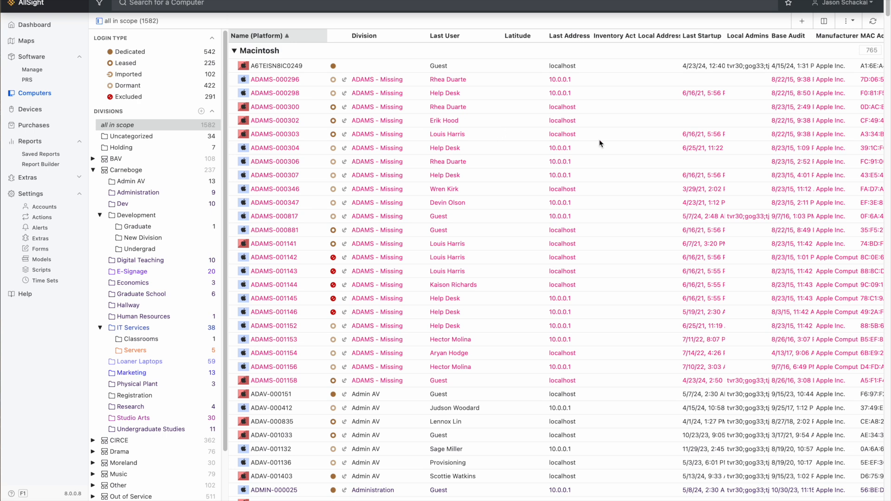
# Load the saved "Locate Computer" view and apply it to the computer list.
pyautogui.click(828, 20)
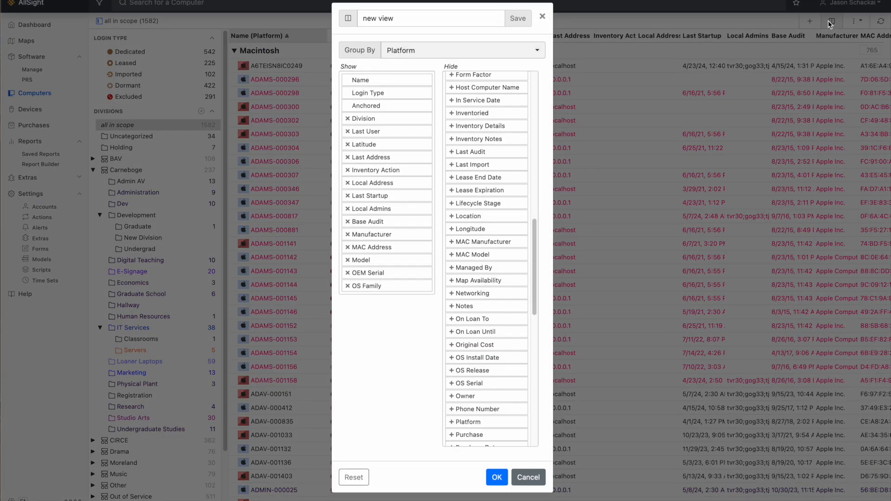
pyautogui.click(415, 19)
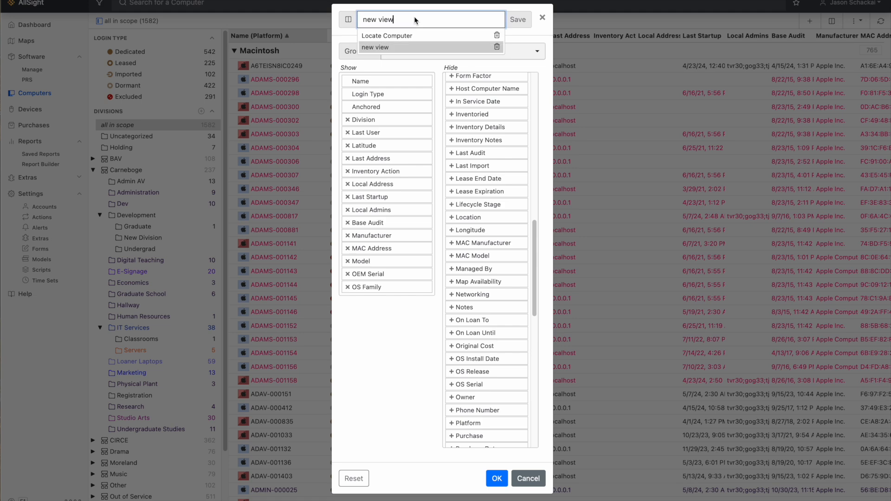
pyautogui.click(398, 36)
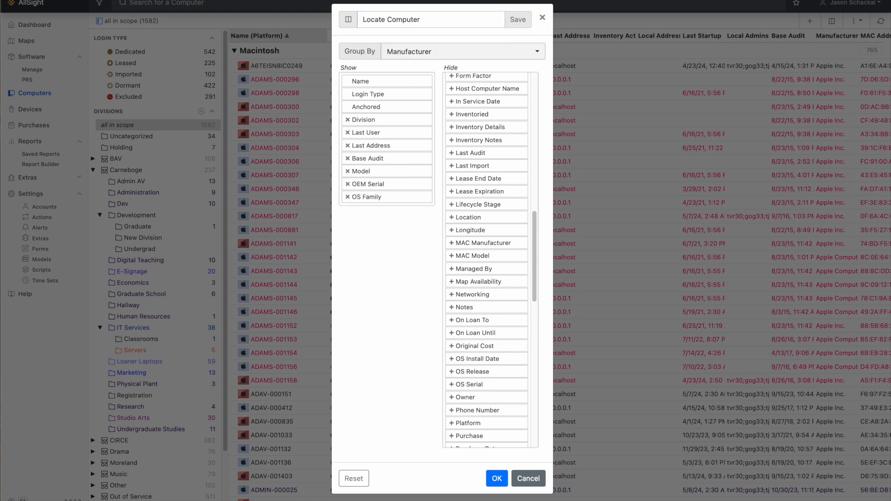
pyautogui.click(497, 479)
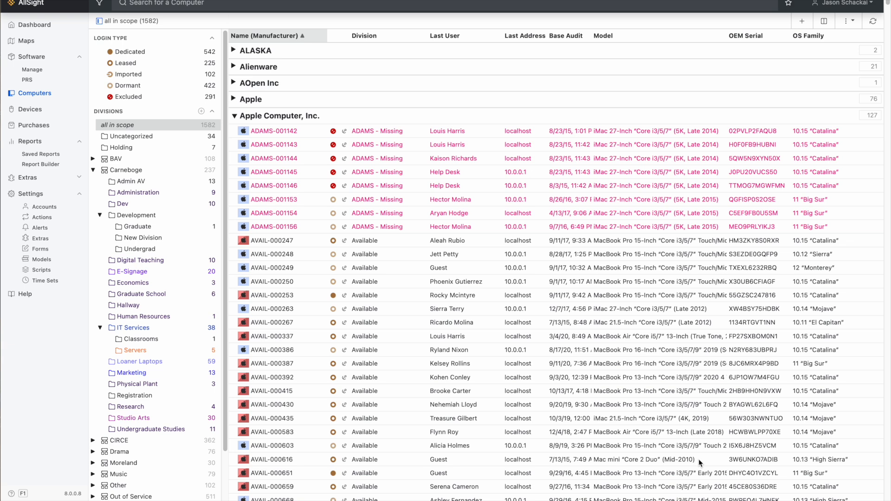